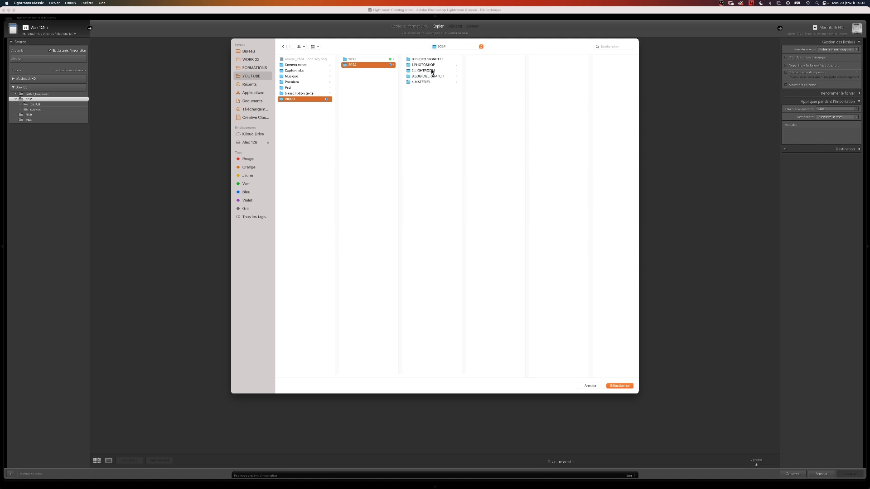
# Import the photos from the video's 5.IMAGE folder, excluding suspected duplicates and adding the keywords Paris, 2024.
pyautogui.click(558, 65)
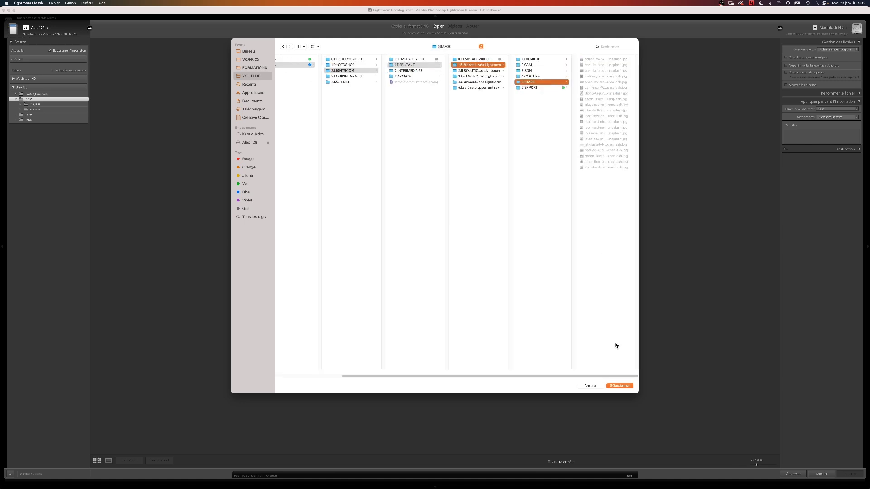
pyautogui.click(629, 388)
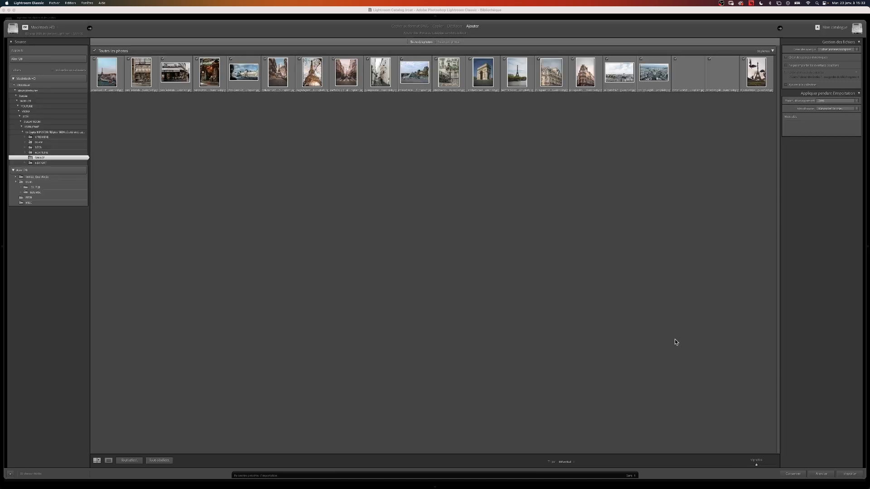
pyautogui.click(787, 66)
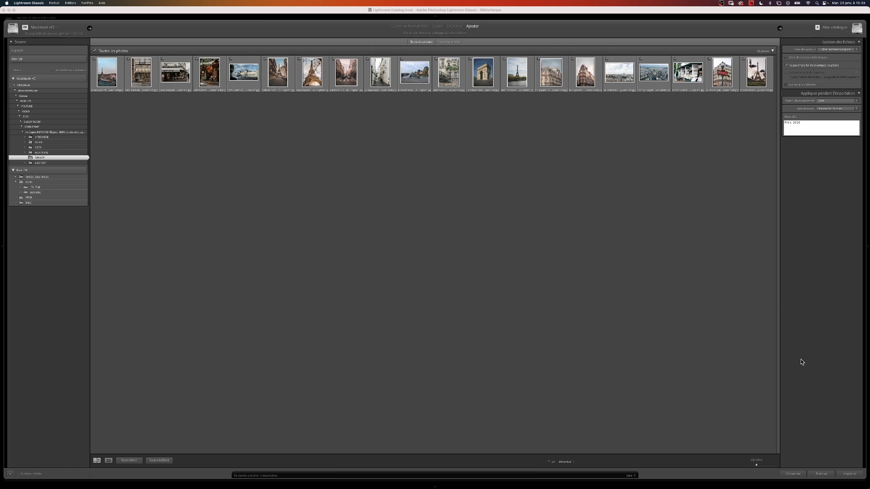
pyautogui.click(852, 474)
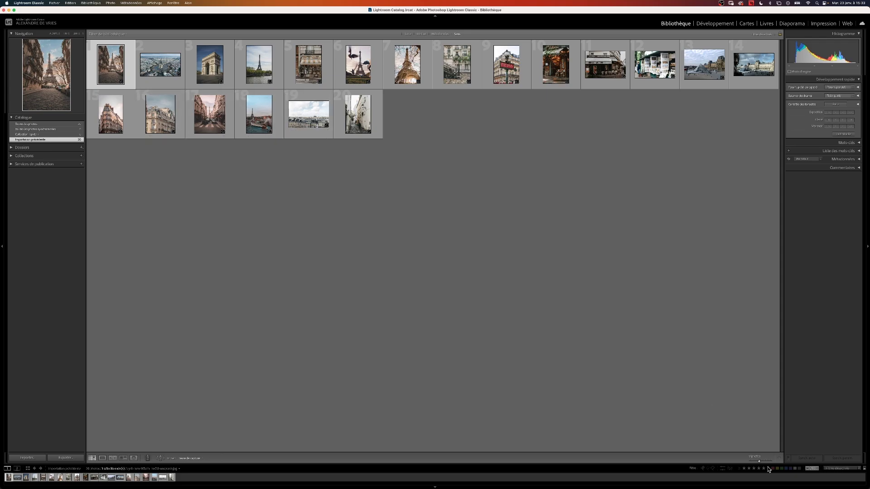
# Enlarge the grid thumbnails to seven per row and show the index numbers in the cells.
pyautogui.moveTo(759, 463); pyautogui.dragTo(764, 463)
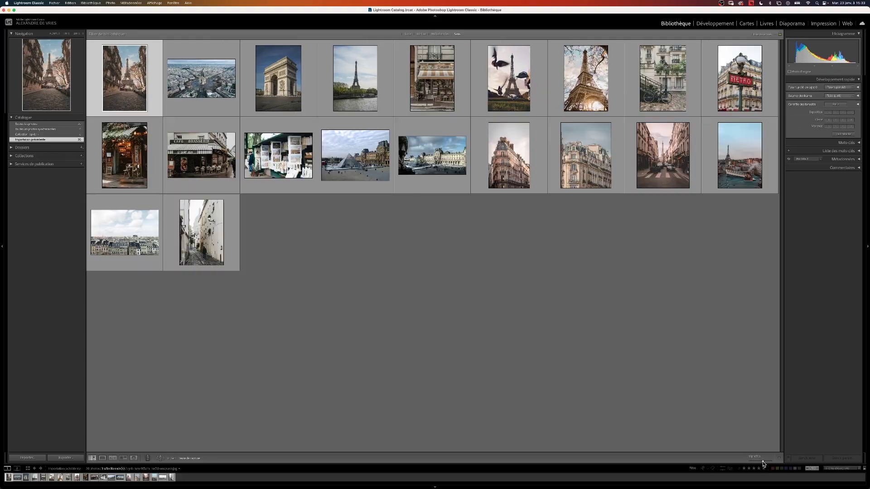
pyautogui.moveTo(763, 464); pyautogui.dragTo(767, 464)
pyautogui.press('j')
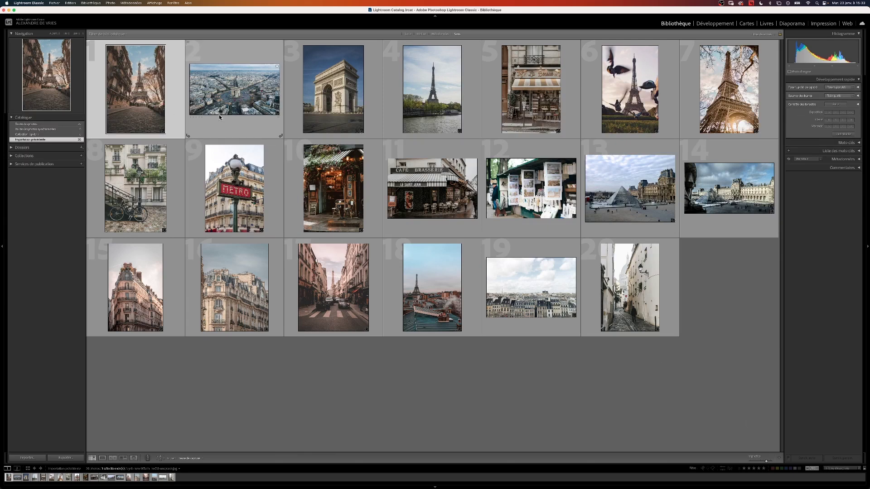
# Survey the first seven photos, discard the aerial, riverside Eiffel and Arc de Triomphe shots, and rate the remaining four one star.
pyautogui.keyDown('shift'); pyautogui.click(730, 108); pyautogui.keyUp('shift')
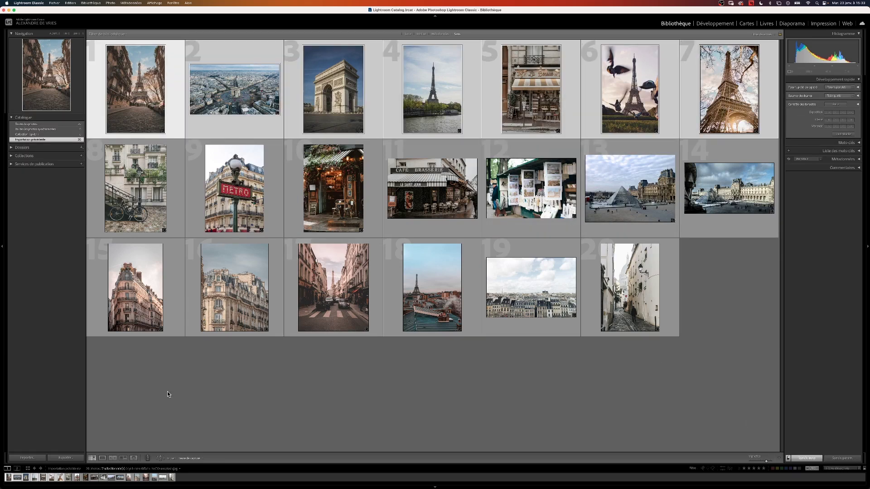
pyautogui.click(126, 459)
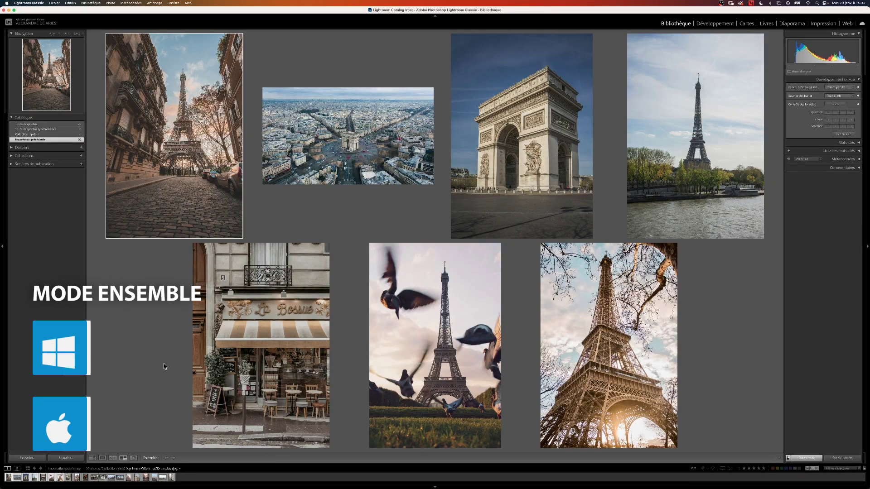
pyautogui.click(430, 182)
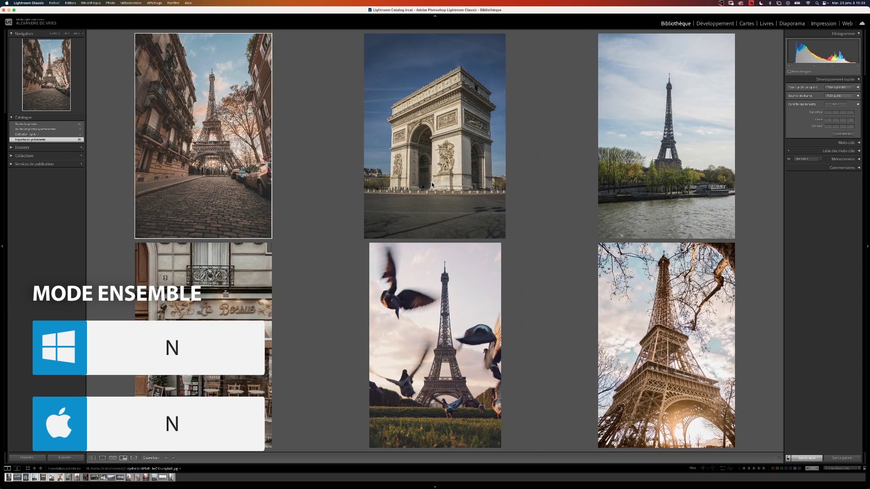
pyautogui.click(732, 236)
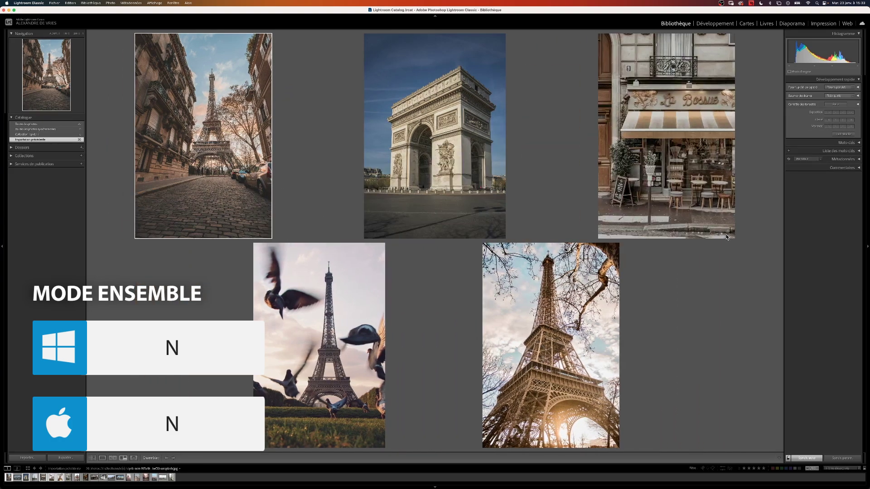
pyautogui.click(502, 236)
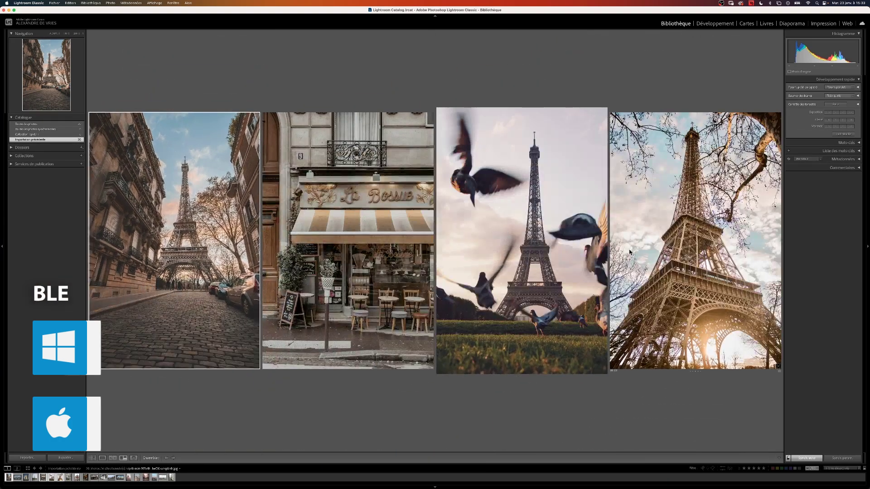
pyautogui.press('1')
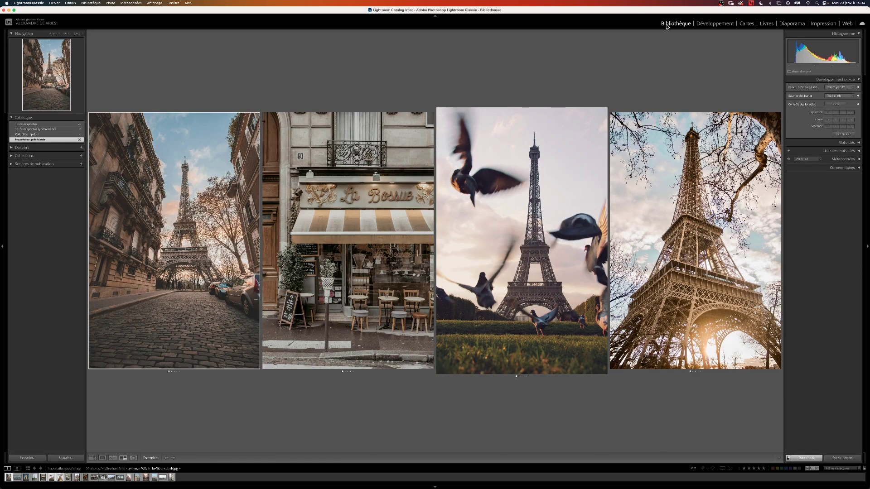
# Survey photos 8 to 14 and narrow them to the bicycle, metro sign and flowered café, rated one star.
pyautogui.click(92, 458)
pyautogui.click(136, 188)
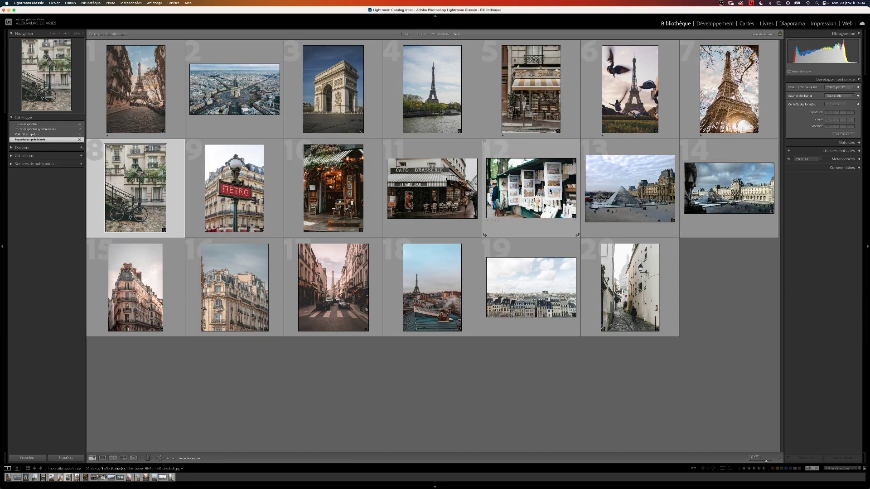
pyautogui.keyDown('shift'); pyautogui.click(717, 187); pyautogui.keyUp('shift')
pyautogui.click(123, 458)
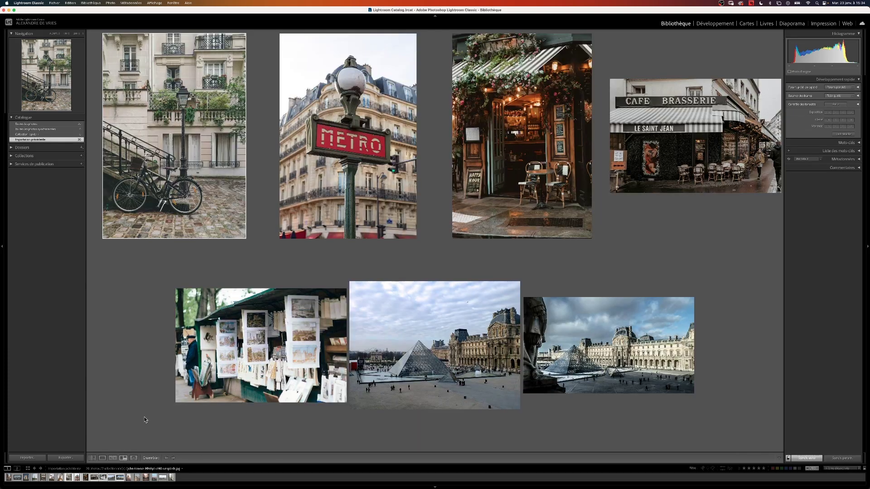
pyautogui.click(778, 191)
pyautogui.click(546, 430)
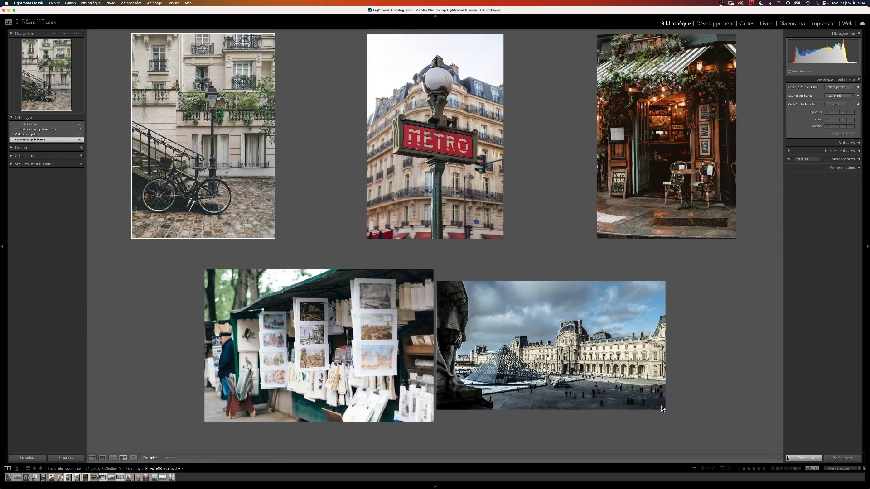
pyautogui.click(661, 407)
pyautogui.click(761, 447)
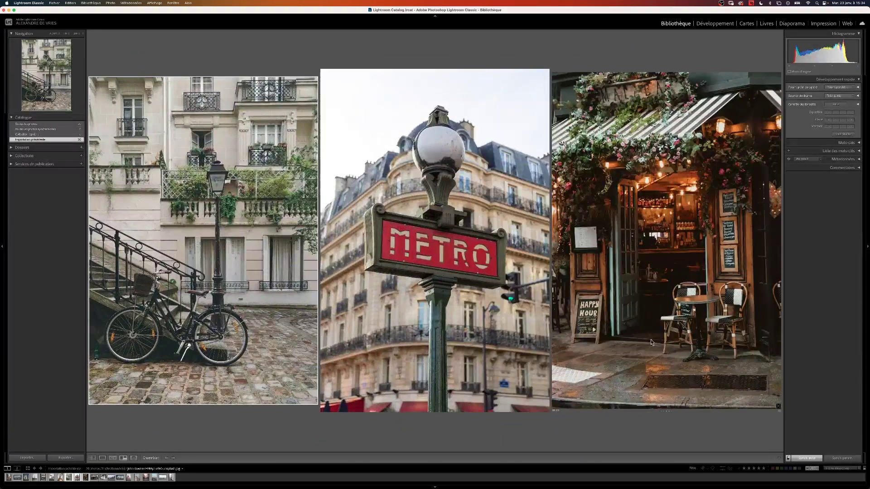
# Survey photos 15 to 20 and narrow them to the two stone buildings and the Eiffel rooftop view, rated one star.
pyautogui.click(92, 458)
pyautogui.click(136, 287)
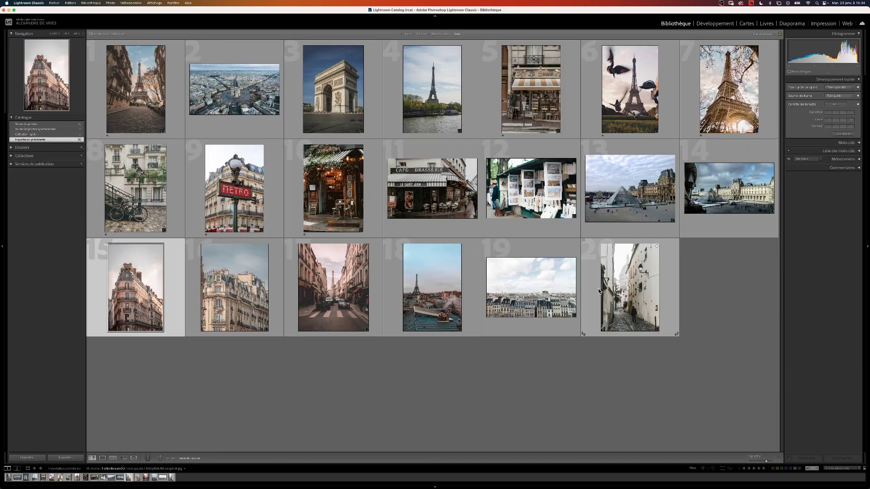
pyautogui.keyDown('shift'); pyautogui.click(630, 287); pyautogui.keyUp('shift')
pyautogui.click(123, 458)
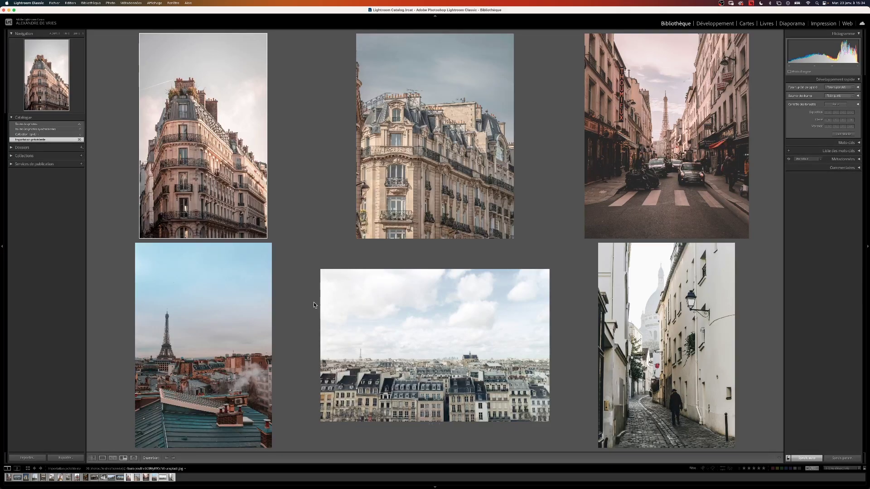
pyautogui.click(748, 237)
pyautogui.click(430, 420)
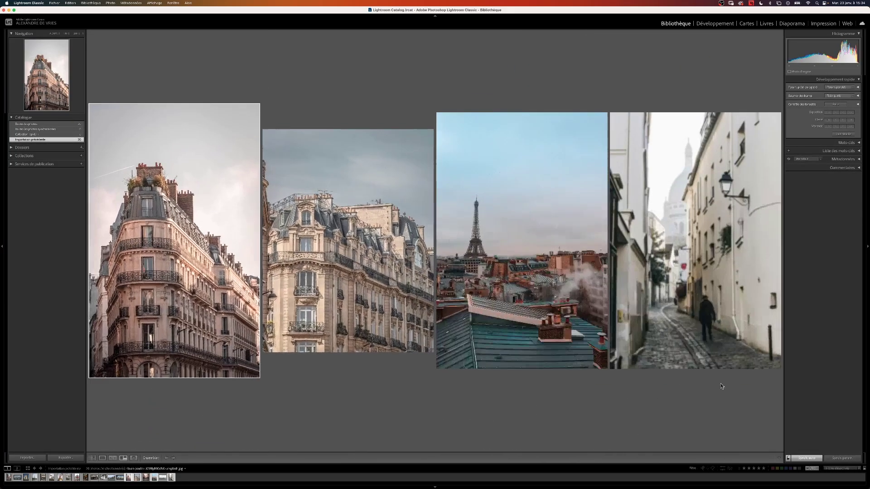
pyautogui.click(777, 366)
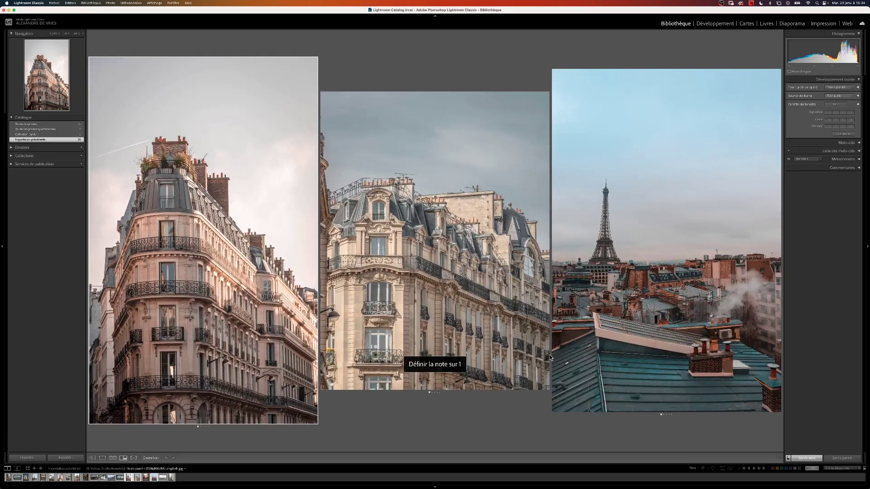
# Filter the grid to photos rated one star or higher and enlarge the thumbnails to five per row.
pyautogui.click(92, 458)
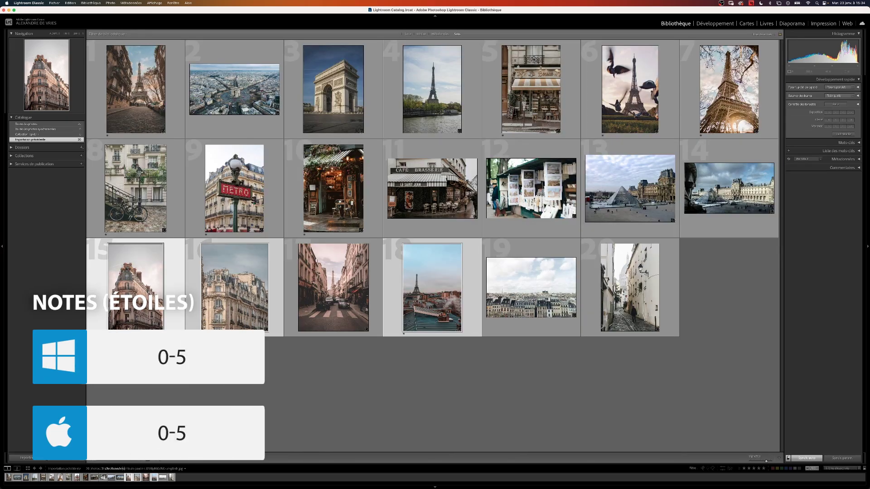
pyautogui.click(744, 469)
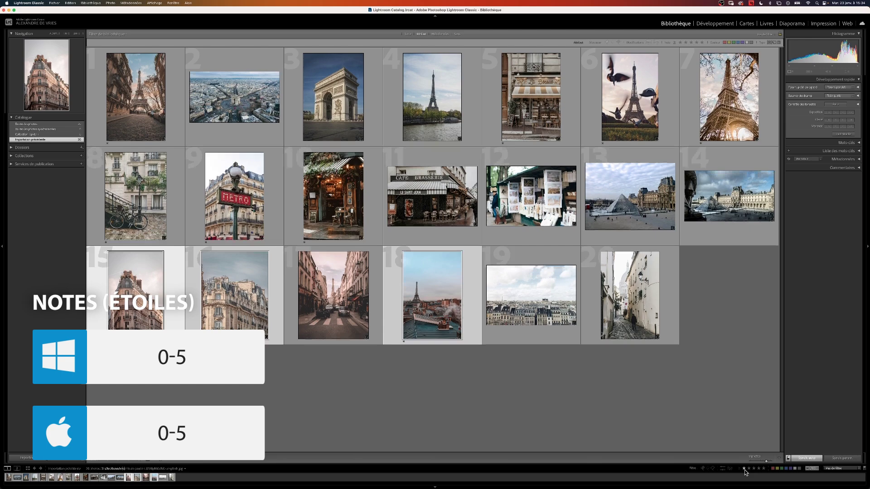
pyautogui.click(744, 469)
pyautogui.moveTo(766, 461); pyautogui.dragTo(769, 461)
pyautogui.click(600, 423)
# Survey the first five filtered photos and keep only the Eiffel Tower shots with pigeons and with branches, rated two stars.
pyautogui.click(164, 132)
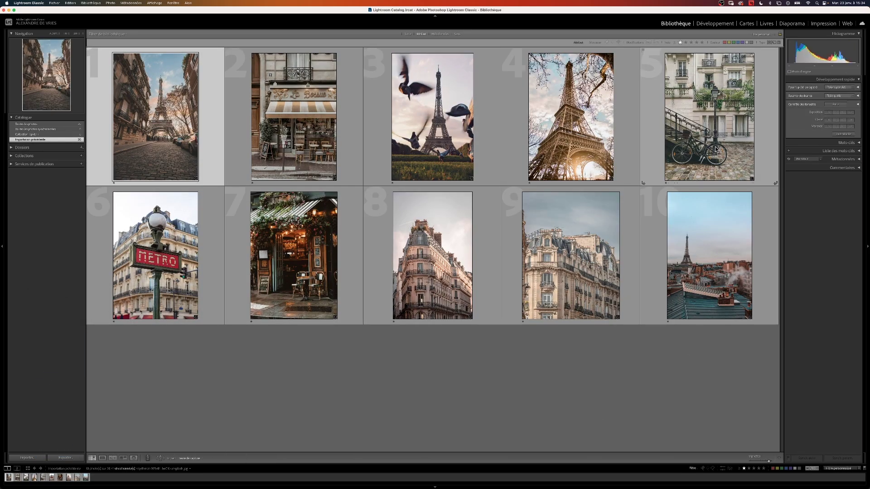
pyautogui.keyDown('shift'); pyautogui.click(715, 150); pyautogui.keyUp('shift')
pyautogui.press('n')
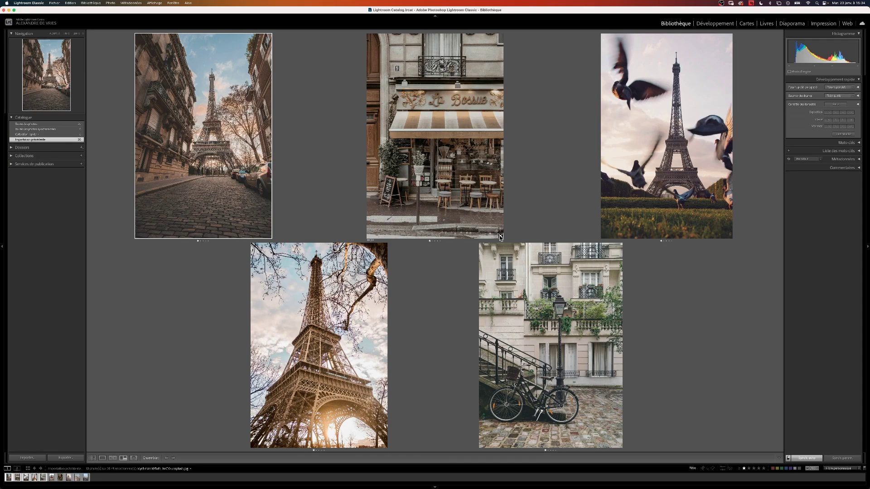
pyautogui.click(501, 237)
pyautogui.click(778, 360)
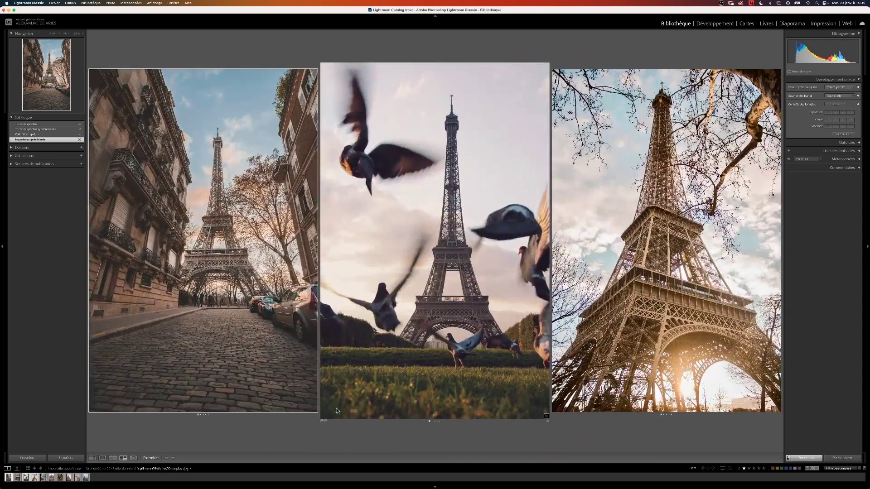
pyautogui.click(315, 411)
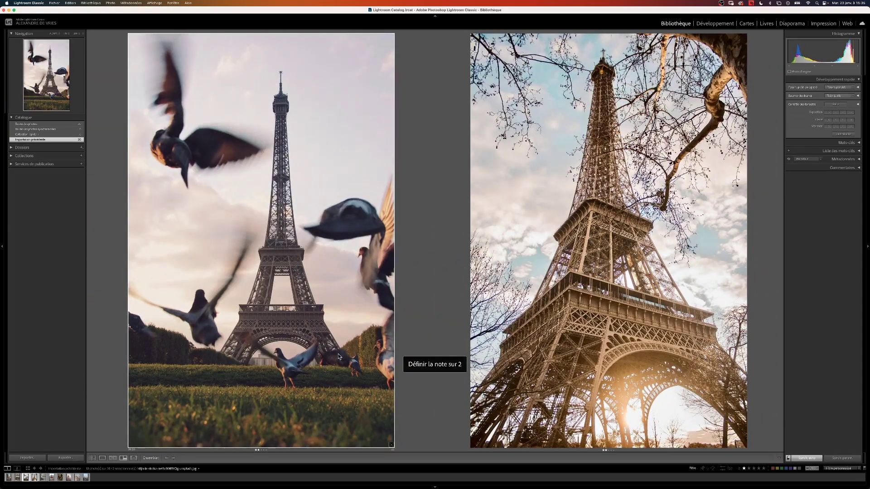
# Survey the last five filtered photos and keep only the two stone building shots, rated two stars.
pyautogui.click(92, 458)
pyautogui.click(156, 254)
pyautogui.keyDown('shift'); pyautogui.click(714, 272); pyautogui.keyUp('shift')
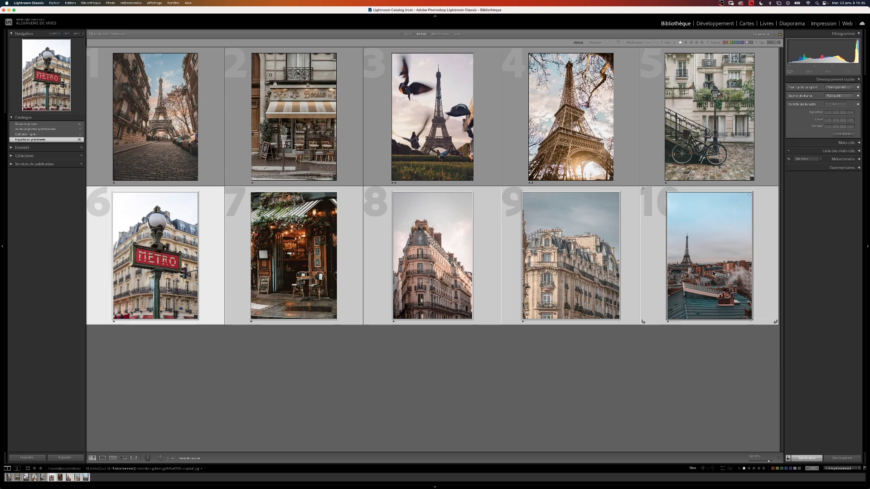
pyautogui.click(123, 459)
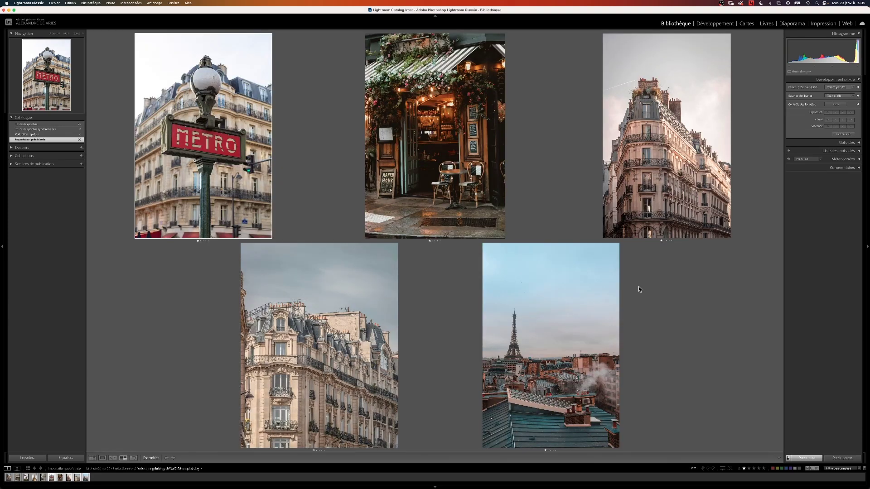
pyautogui.click(503, 236)
pyautogui.click(258, 366)
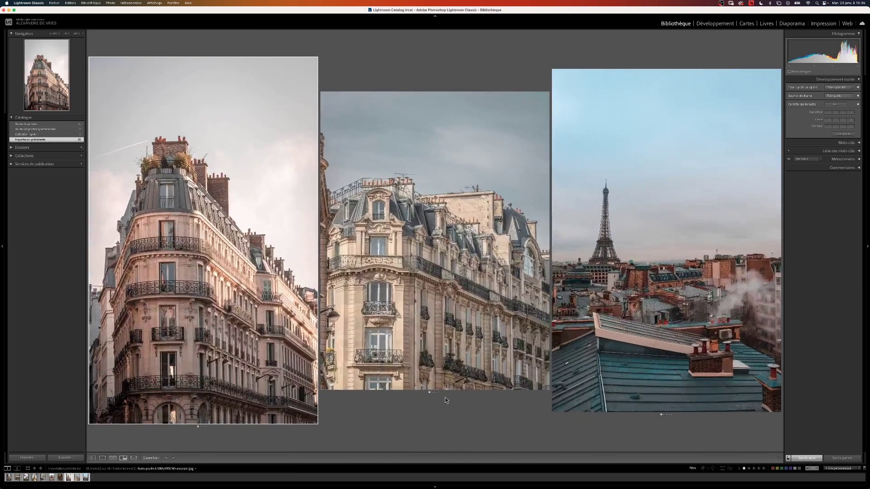
pyautogui.click(776, 410)
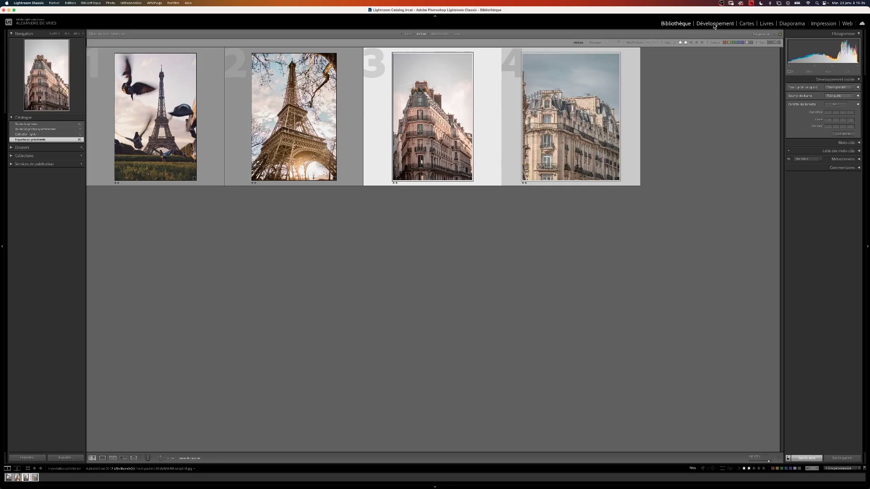
# Open the corner building photo in the Develop module and fit the whole image in view.
pyautogui.click(714, 24)
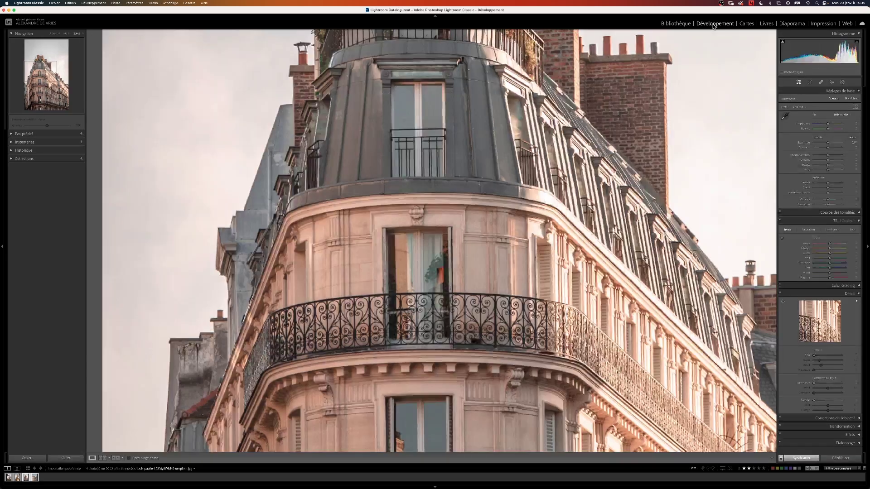
pyautogui.click(67, 34)
pyautogui.click(58, 34)
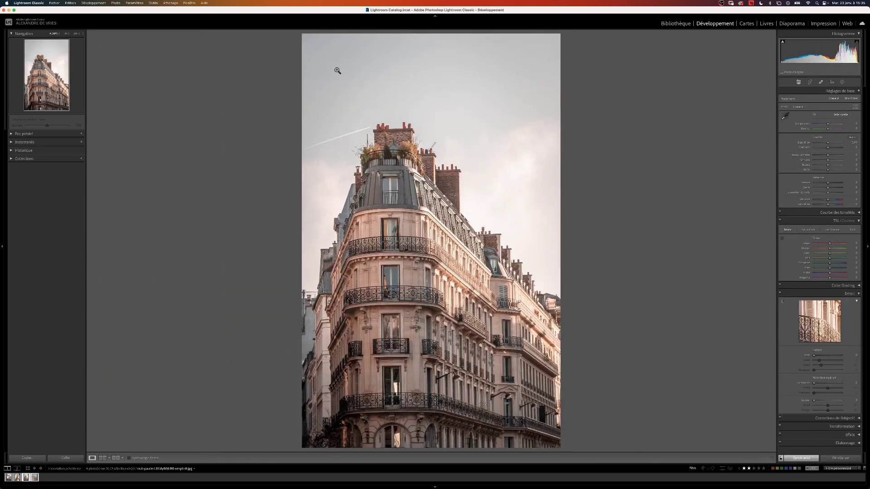
pyautogui.moveTo(829, 127)
pyautogui.mouseDown()
pyautogui.moveTo(843, 125)
pyautogui.moveTo(812, 130)
pyautogui.mouseUp()
pyautogui.press('super+z')
pyautogui.press('super+z')
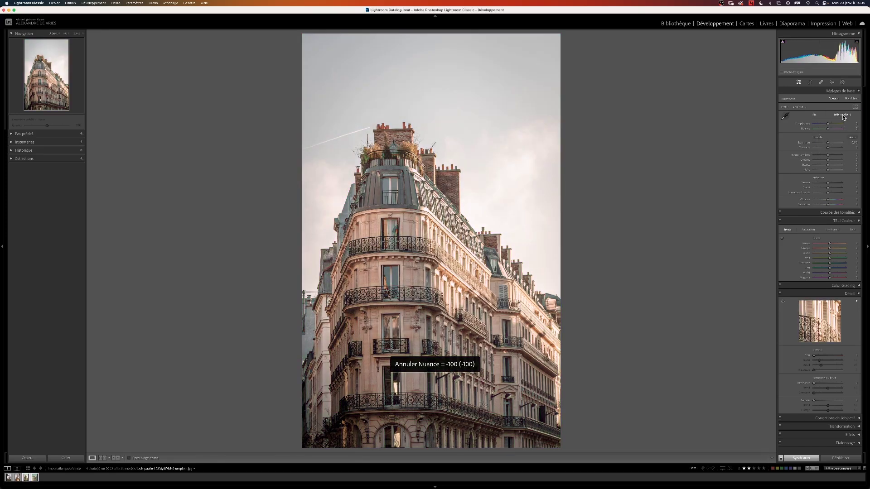
# Lower the corner building photo's contrast slightly and reset its highlights, shadows, whites and blacks to their defaults.
pyautogui.moveTo(828, 145)
pyautogui.mouseDown()
pyautogui.moveTo(815, 148)
pyautogui.moveTo(833, 152)
pyautogui.moveTo(816, 151)
pyautogui.moveTo(824, 150)
pyautogui.mouseUp()
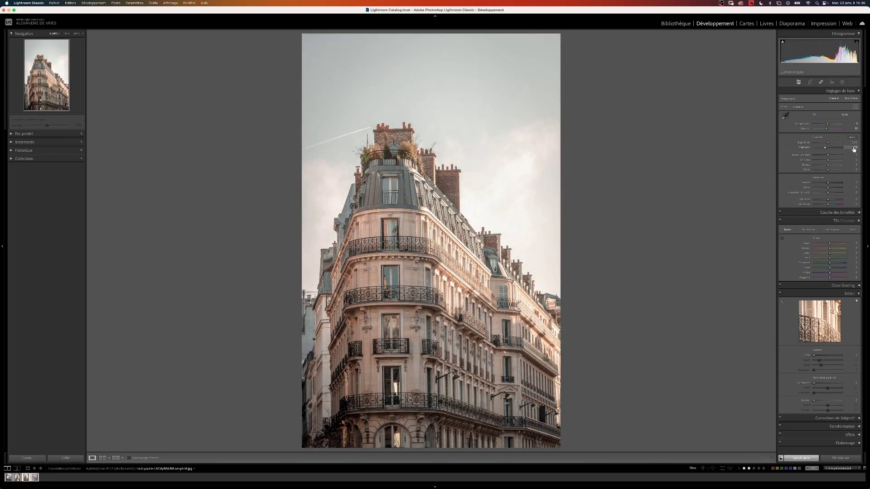
pyautogui.moveTo(827, 157); pyautogui.dragTo(813, 171)
pyautogui.doubleClick(822, 155)
pyautogui.doubleClick(820, 161)
pyautogui.doubleClick(814, 165)
pyautogui.doubleClick(813, 171)
# Switch to the Eiffel Tower photo with branches and warm its white balance by slightly raising temperature and tint.
pyautogui.click(16, 478)
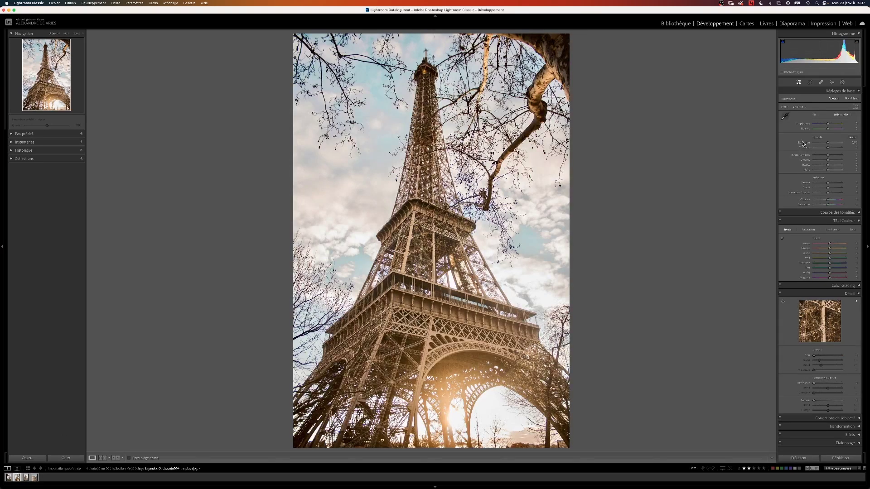
pyautogui.moveTo(829, 125); pyautogui.dragTo(822, 132)
pyautogui.press('super+z')
pyautogui.click(853, 125)
pyautogui.press('Up')
pyautogui.press('Up')
pyautogui.press('super+z')
pyautogui.click(853, 128)
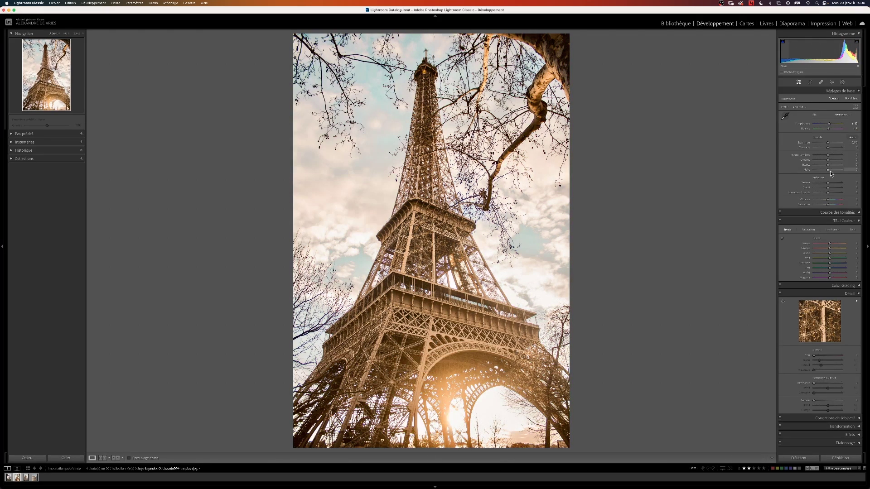
# Try the shadows at -50 on the Eiffel Tower photo and undo the change.
pyautogui.moveTo(827, 159); pyautogui.dragTo(821, 160)
pyautogui.press('super+z')
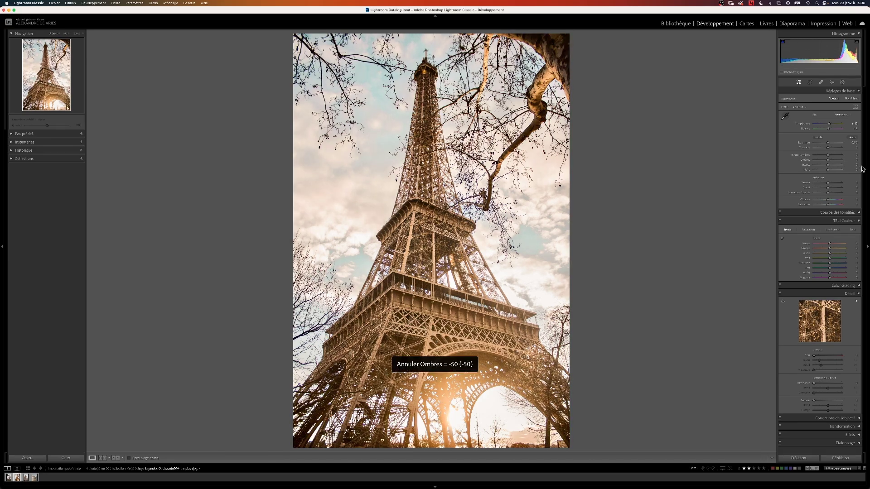